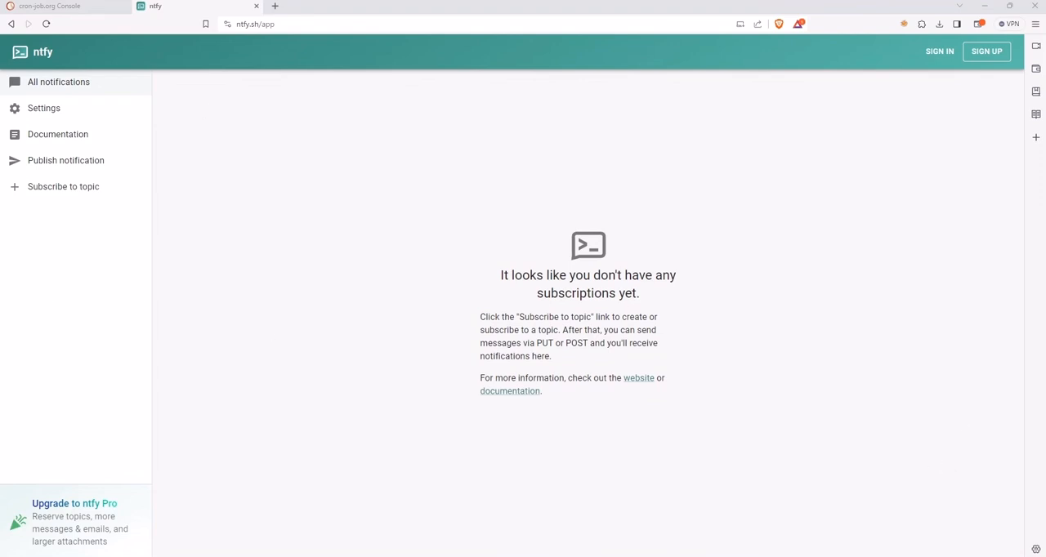
key("ctrl+l")
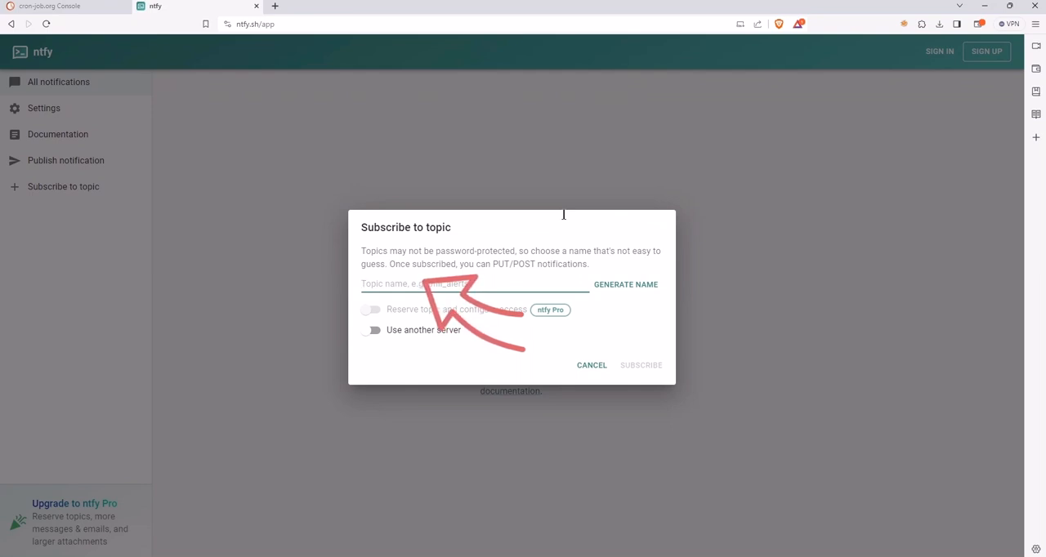
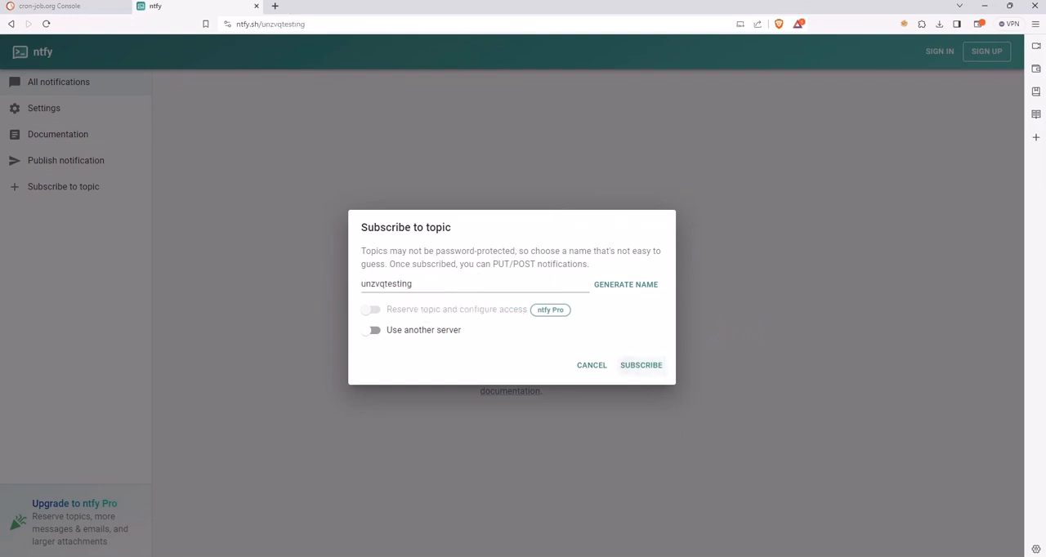
left_click(641, 365)
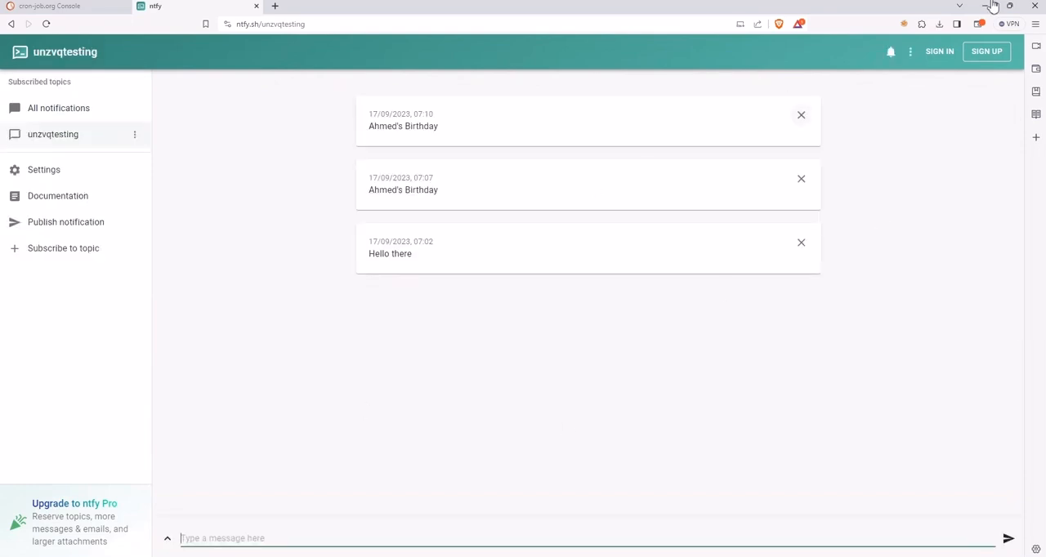
left_click(801, 116)
left_click(801, 115)
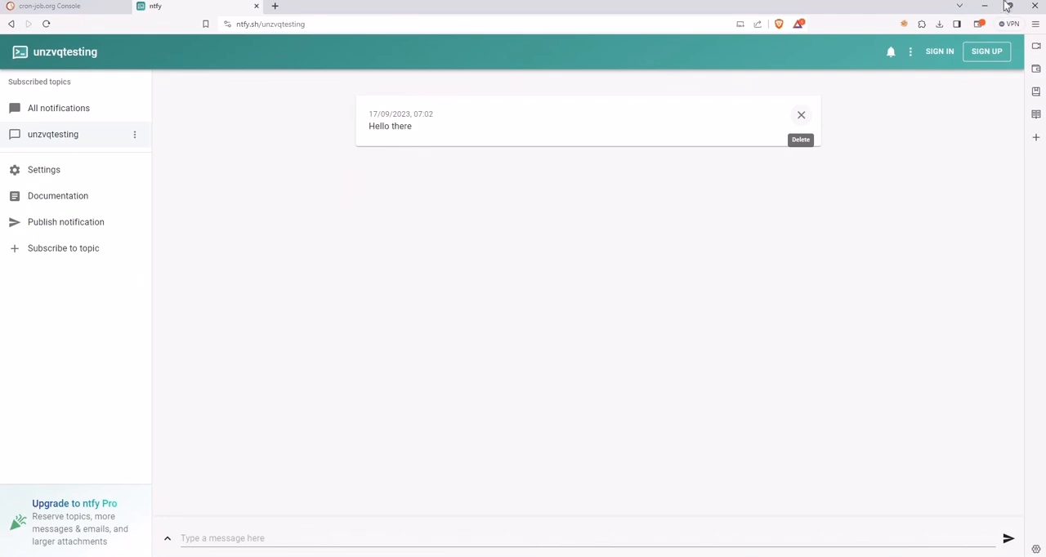
left_click(801, 115)
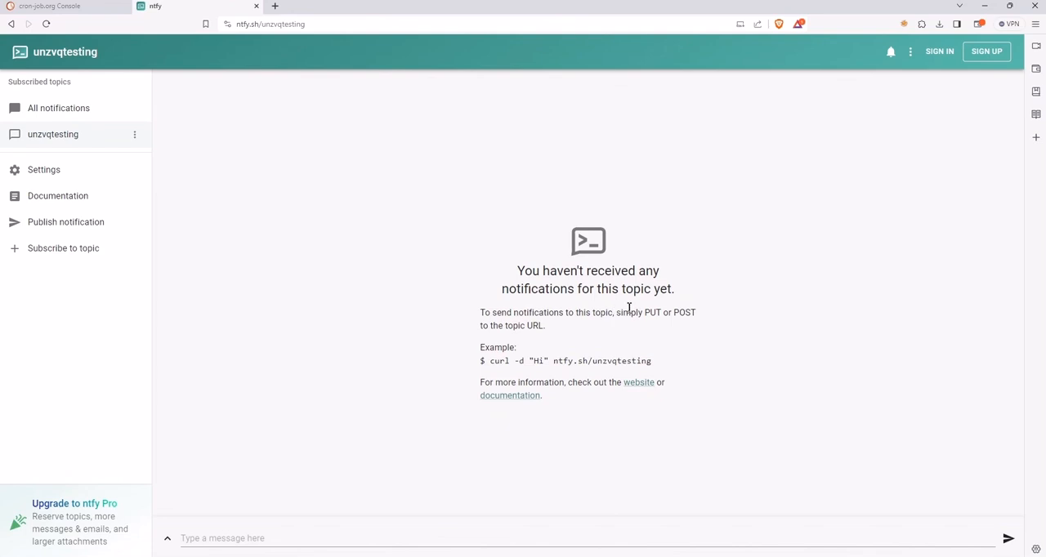
left_click_drag(491, 362, 652, 361)
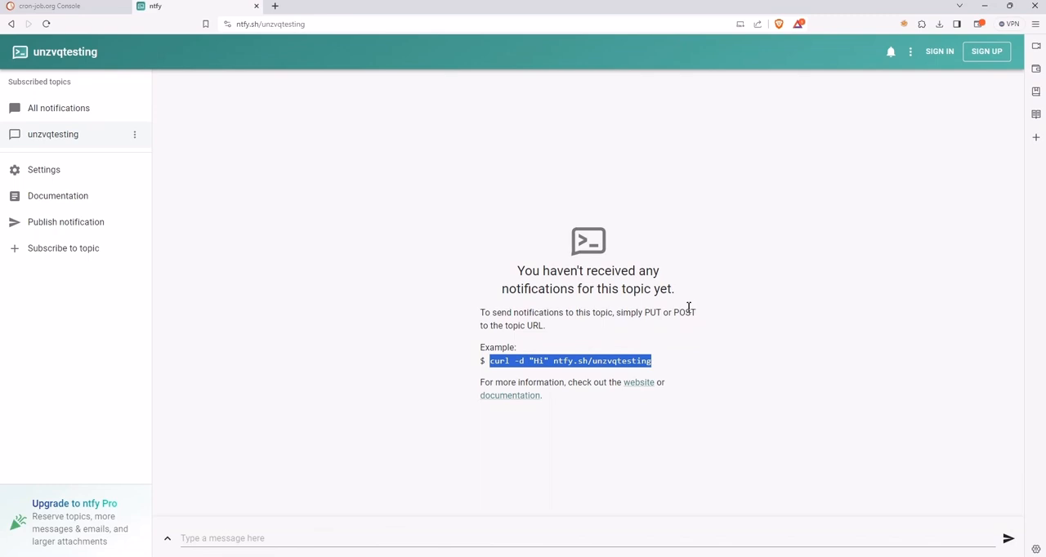
right_click(549, 362)
left_click(570, 373)
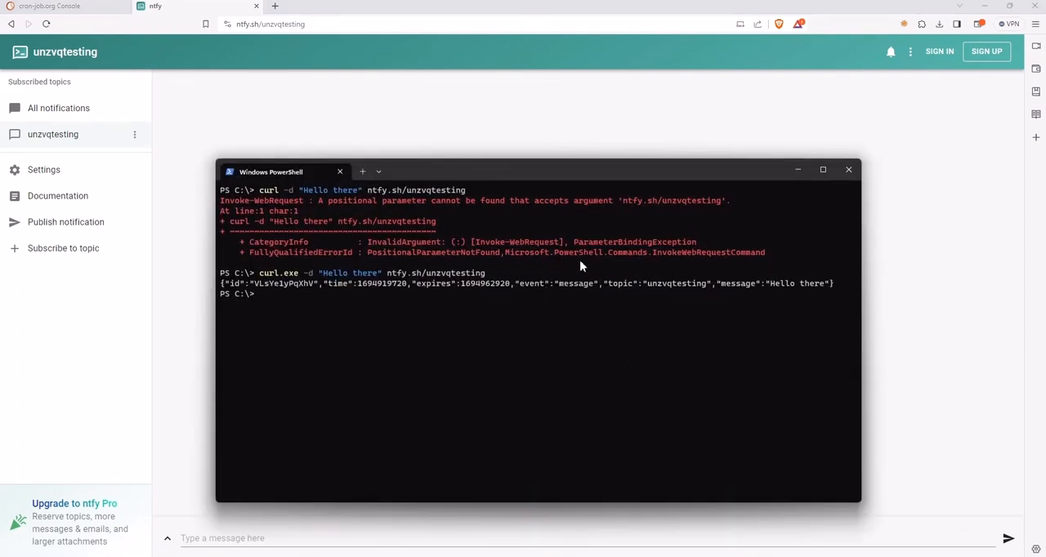
type("clear")
key("Return")
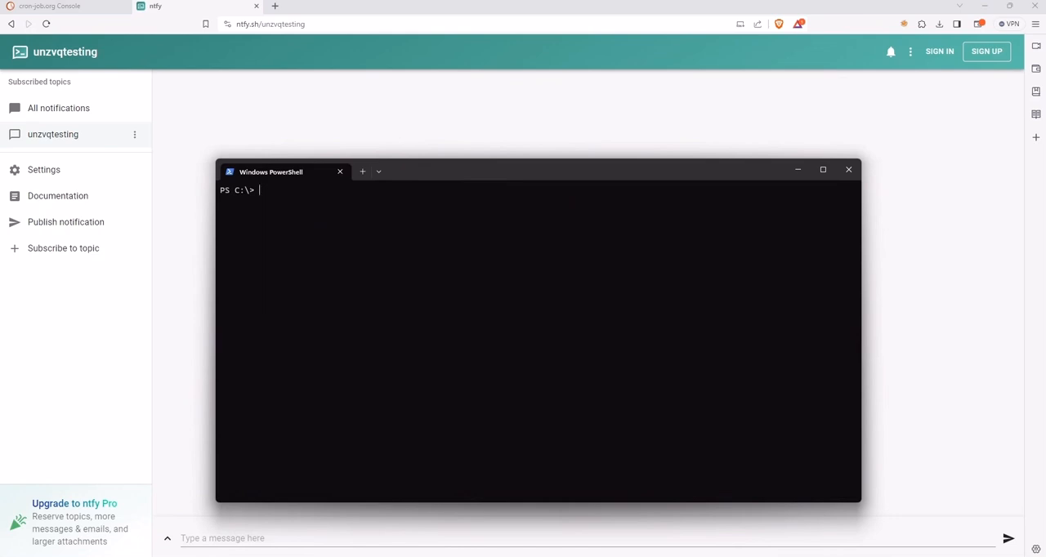
key("ctrl+v")
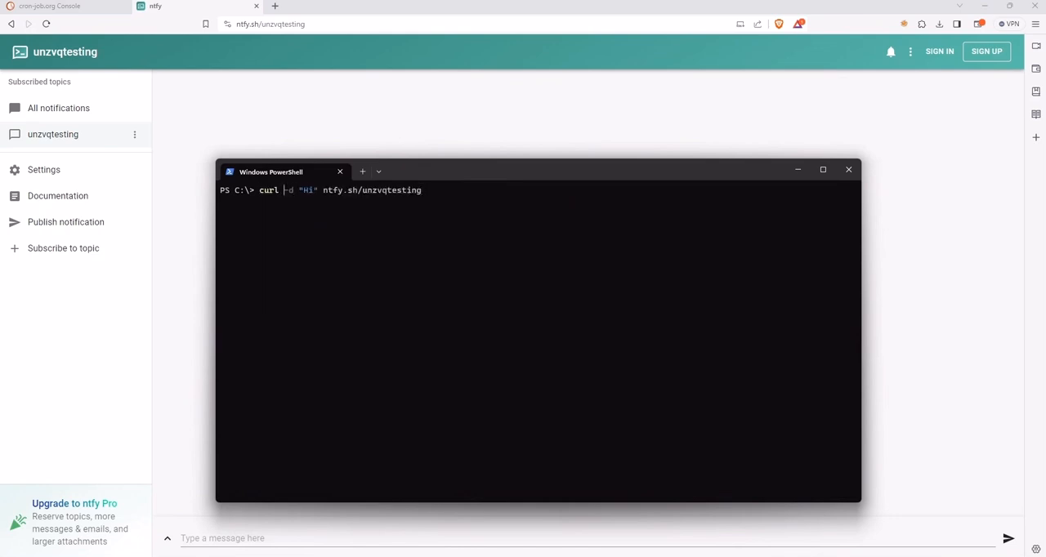
type(".exe")
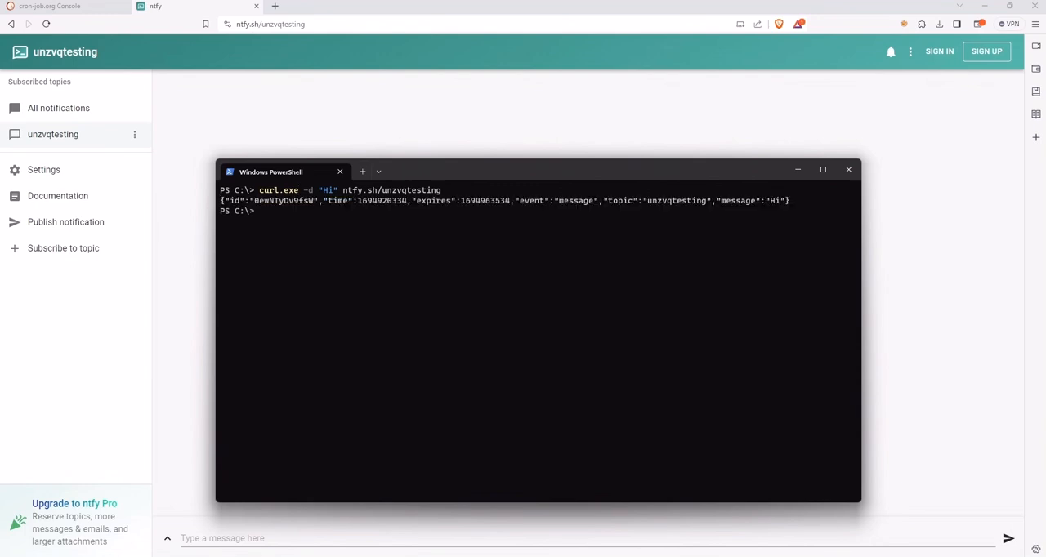
Switch to the cron-job.org console and start a new cronjob from the dashboard
left_click(467, 10)
left_click_drag(466, 11, 459, 32)
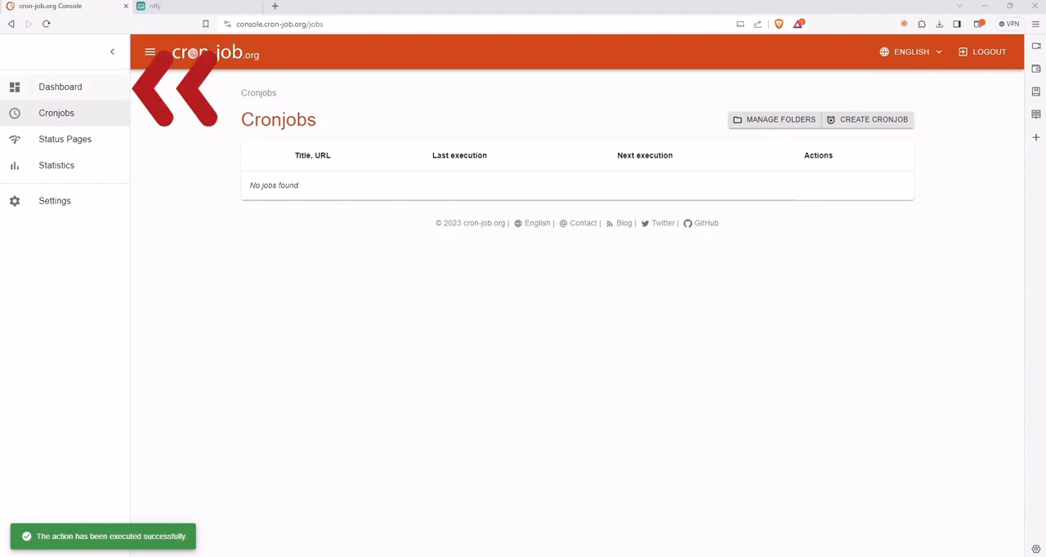
left_click(59, 86)
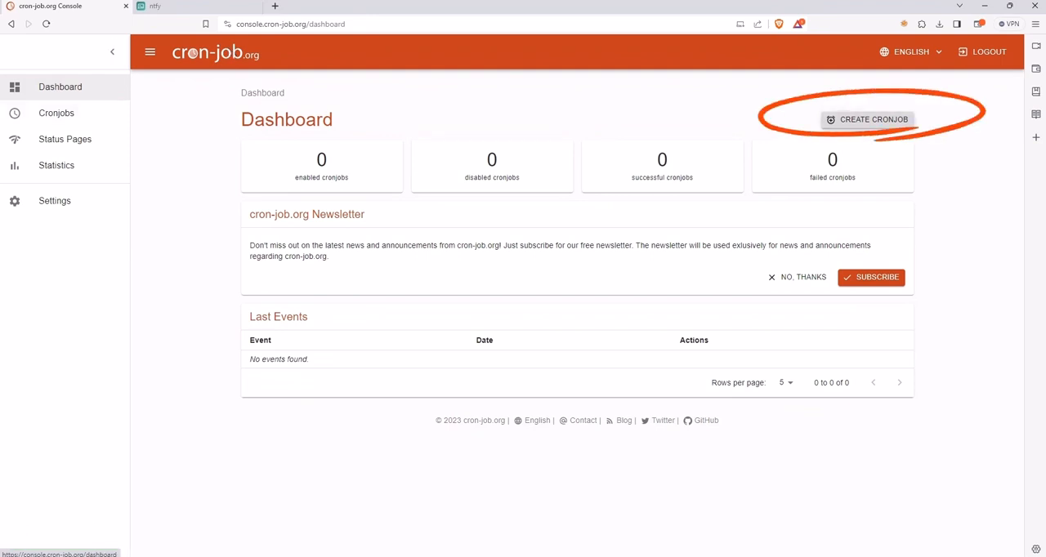
left_click(869, 119)
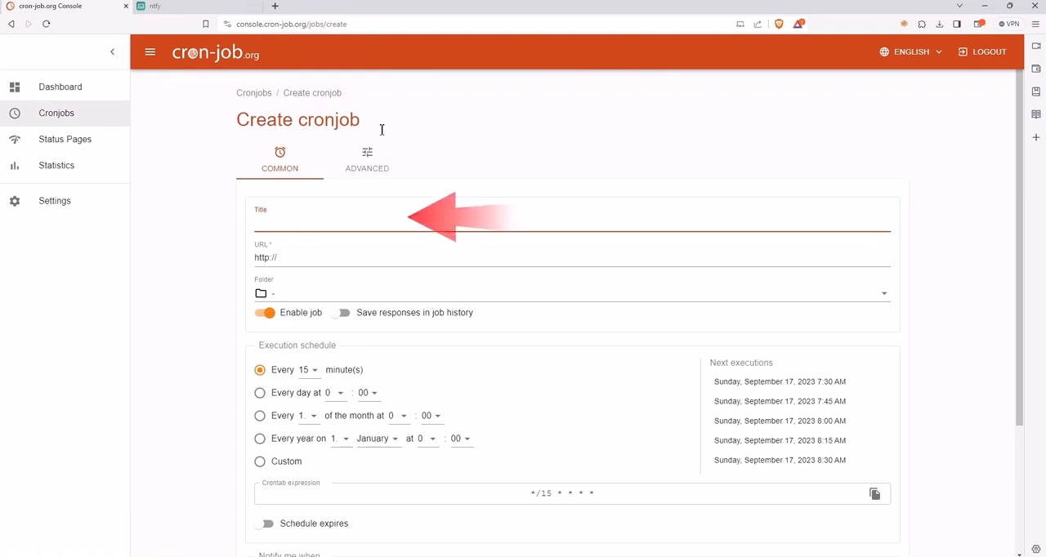
Title the new cronjob with the person's surname followed by "'s Birthday", with a single space between the words
type("S")
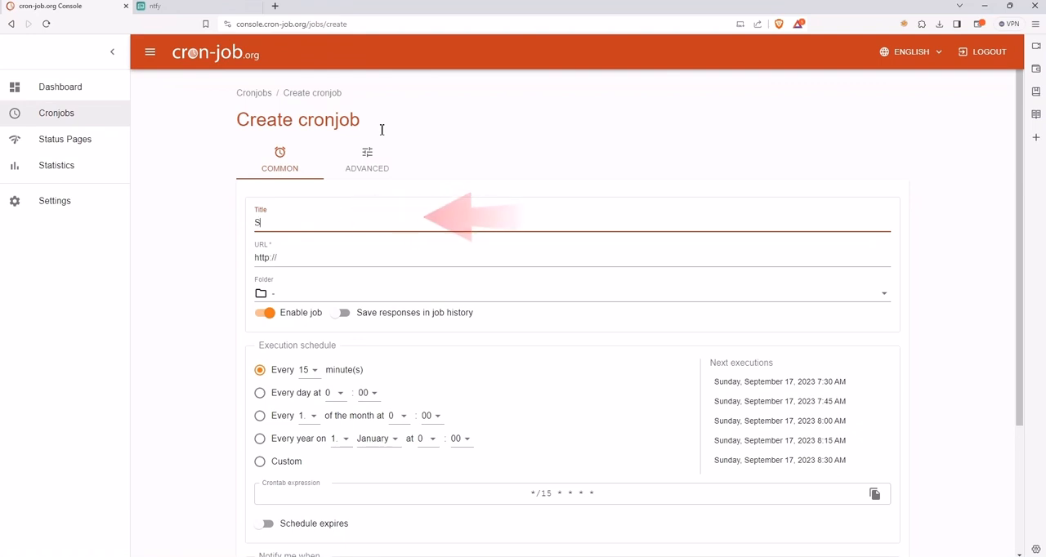
type("mith")
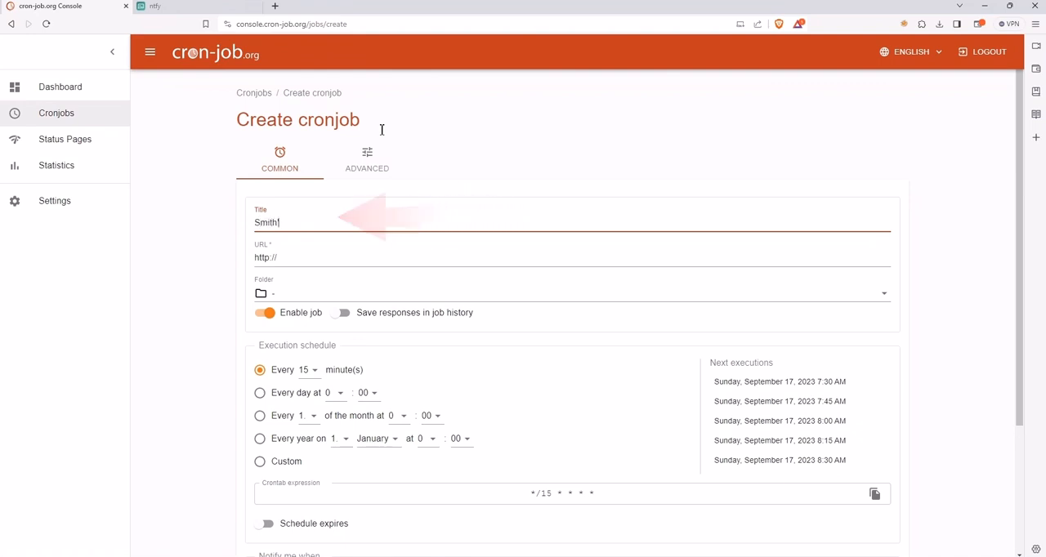
type("'s Birthday")
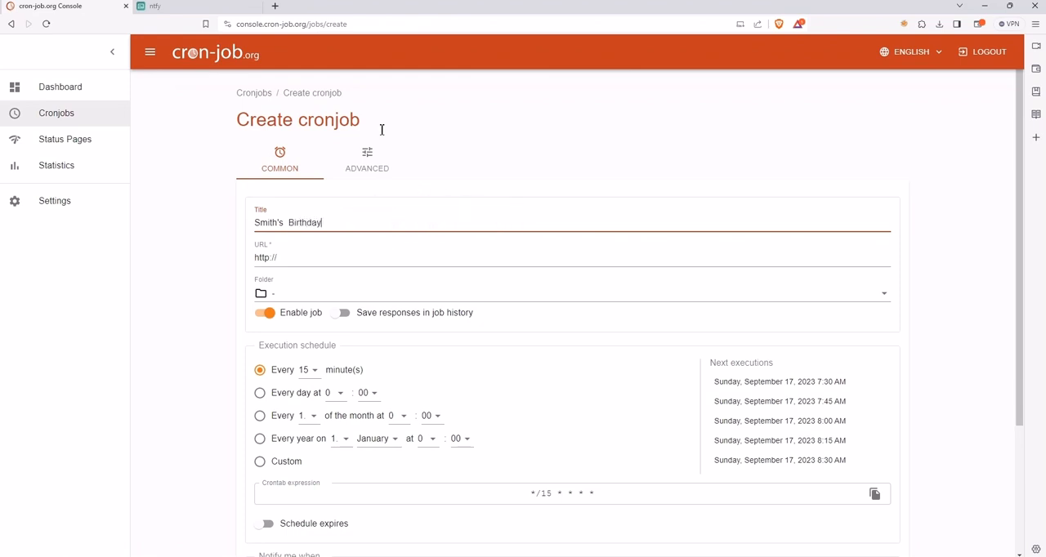
key("Delete")
left_click(188, 7)
left_click(270, 23)
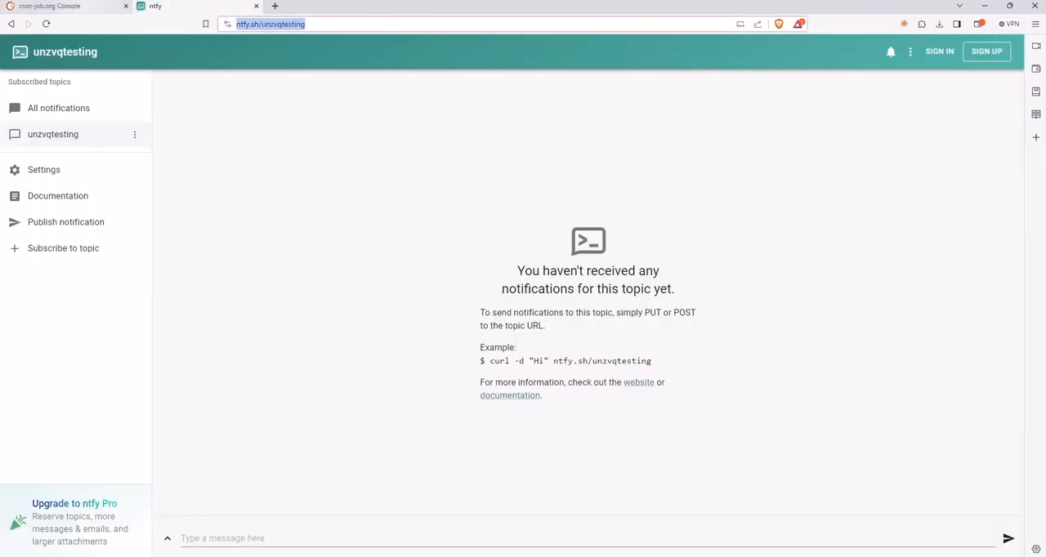
left_click(51, 6)
key("Tab")
key("ctrl+v")
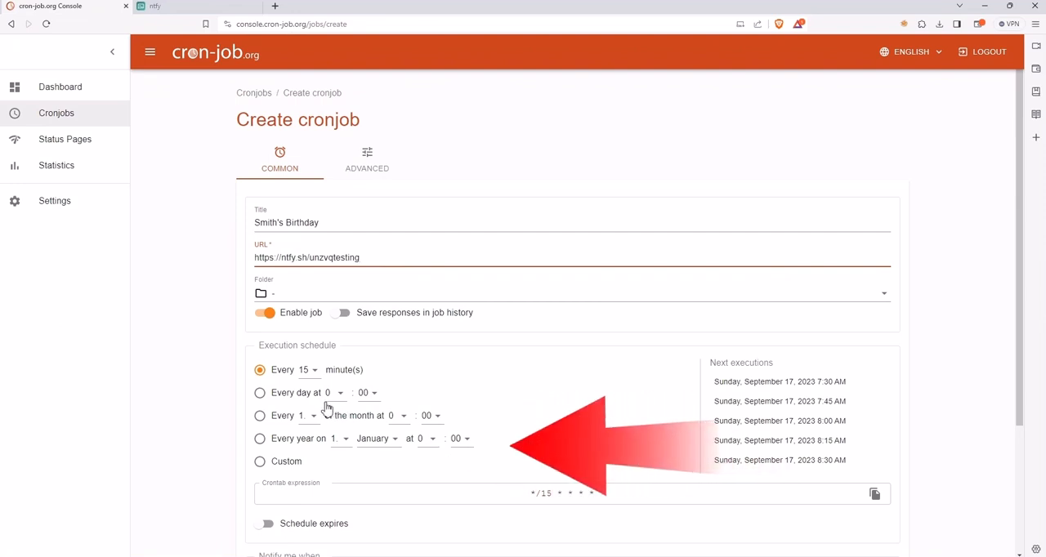
Schedule the cronjob to run every year on 17 September
left_click(260, 439)
left_click(341, 439)
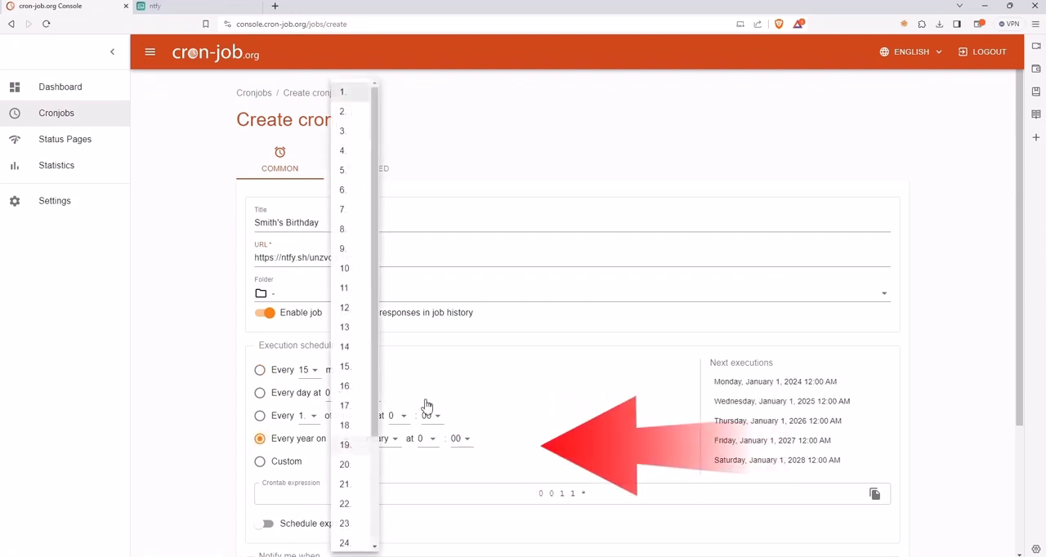
left_click(346, 406)
left_click(383, 438)
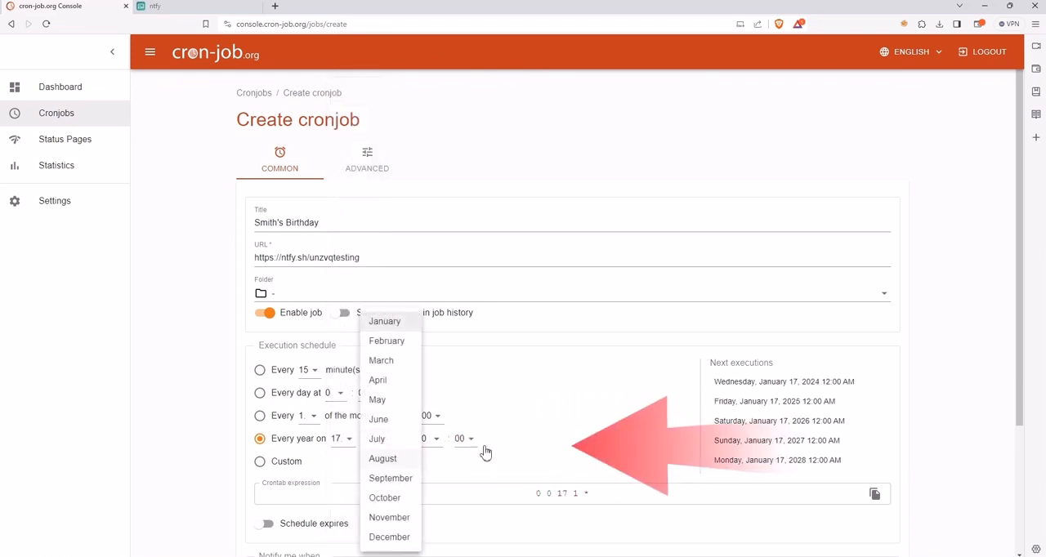
left_click(391, 478)
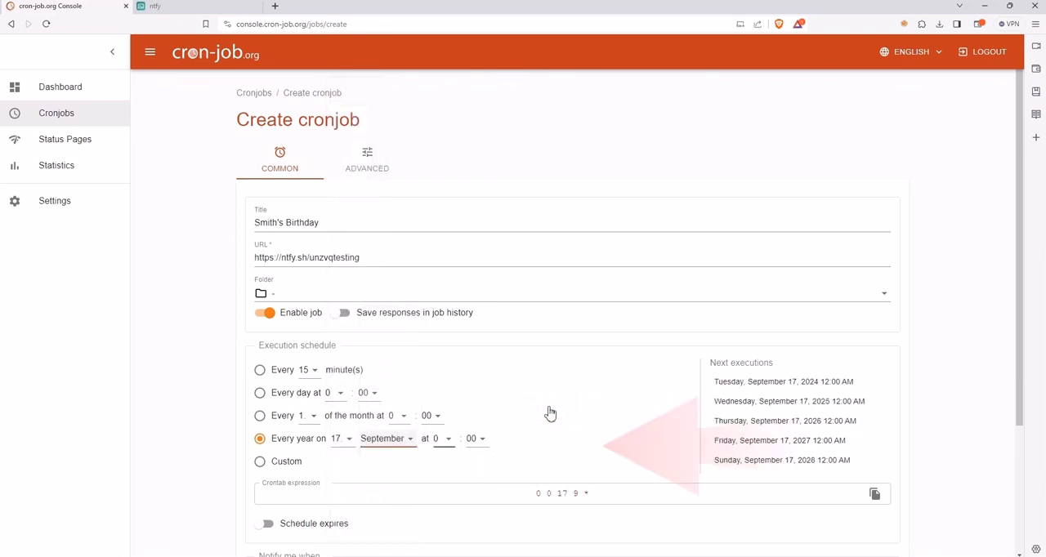
Set the yearly execution time to hour 7 and minute 31
left_click(444, 438)
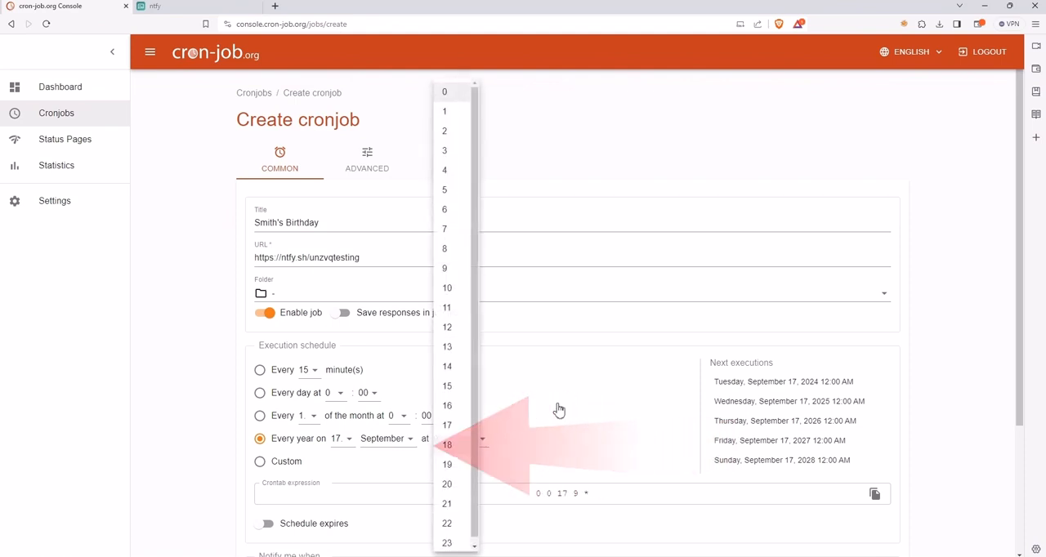
left_click(446, 229)
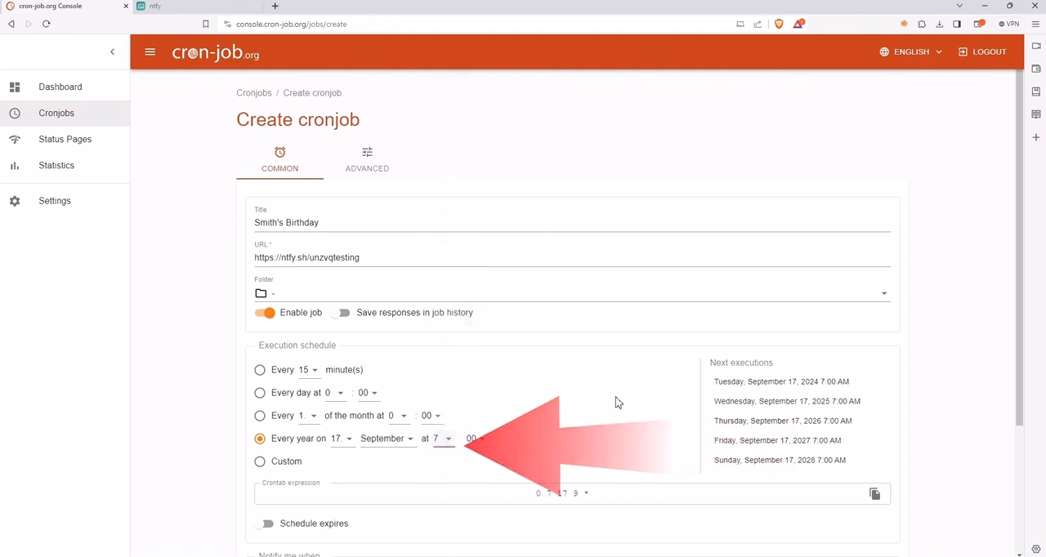
left_click(477, 440)
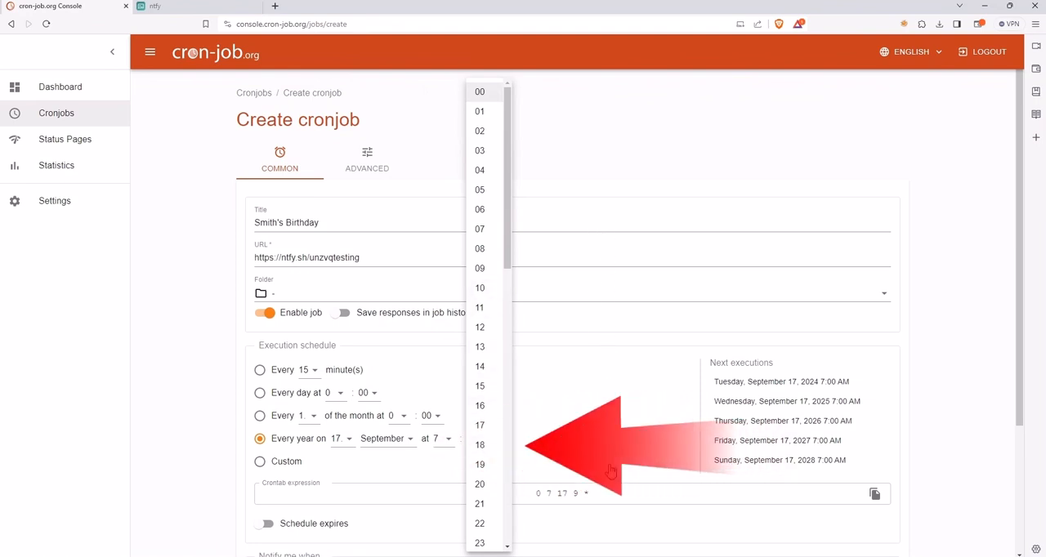
scroll(487, 327, "down", 9)
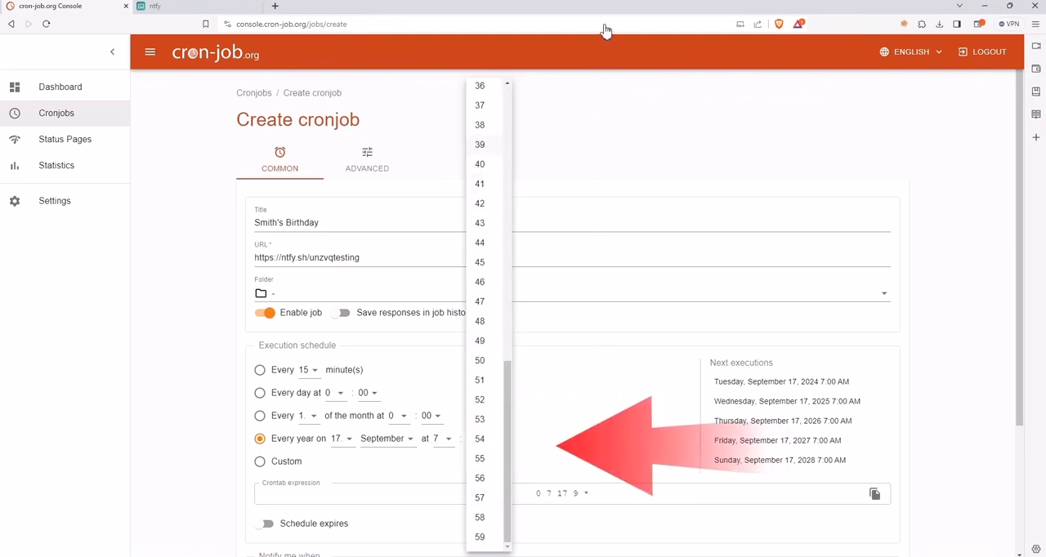
scroll(490, 186, "up", 5)
left_click(482, 442)
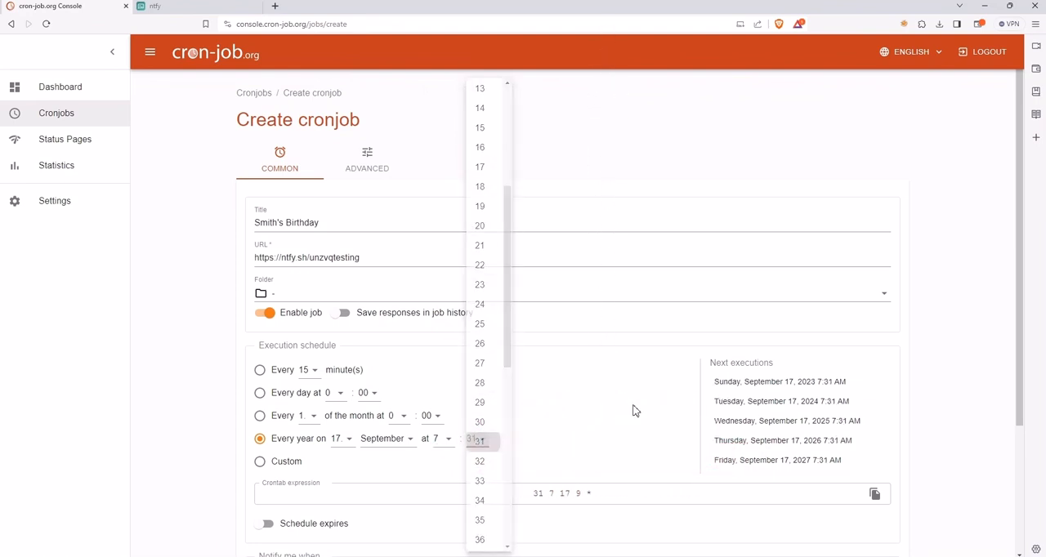
Copy the cronjob's title, set the advanced request method to POST and paste the title as the request body
left_click(414, 222)
key("ctrl+a")
key("ctrl+c")
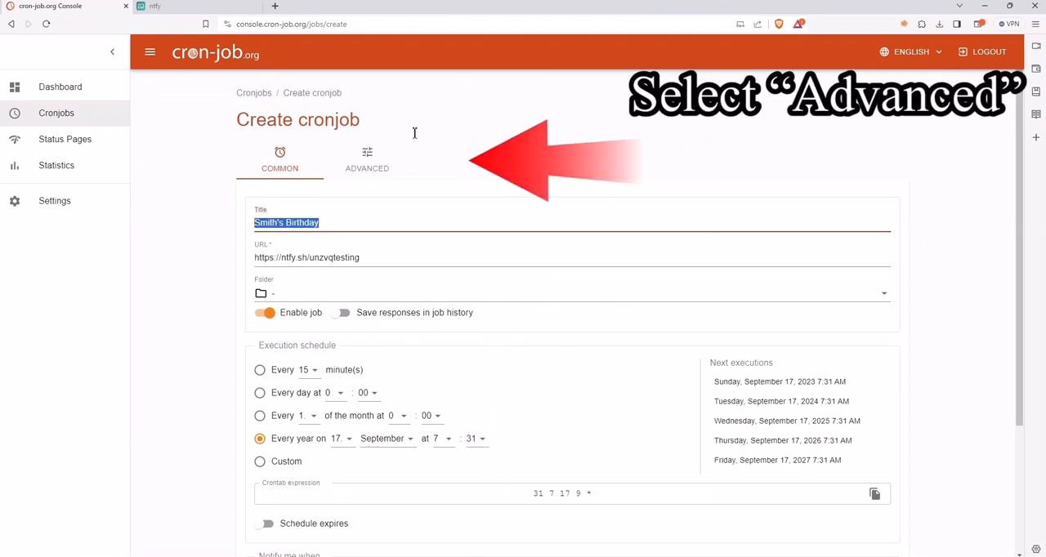
left_click(457, 60)
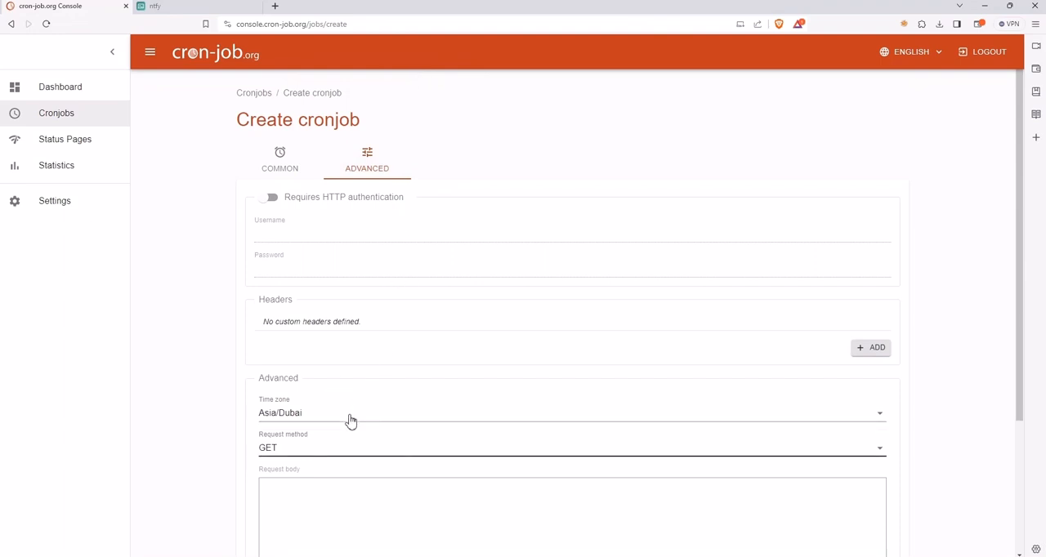
left_click(350, 448)
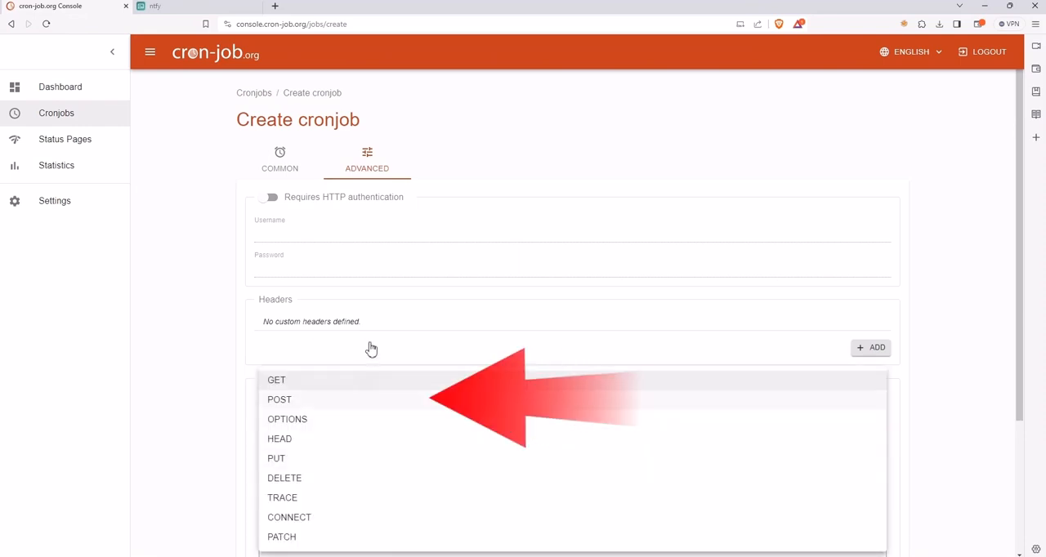
left_click(372, 399)
left_click(380, 476)
key("ctrl+v")
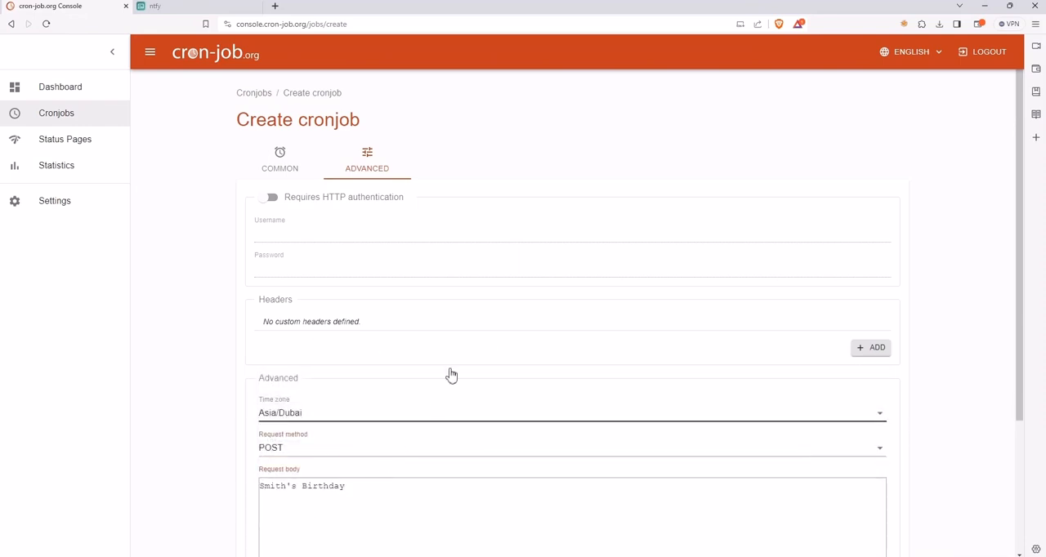
Check the cronjob's time zone and request body, and create the cronjob
scroll(450, 374, "down", 3)
left_click_drag(445, 247, 286, 238)
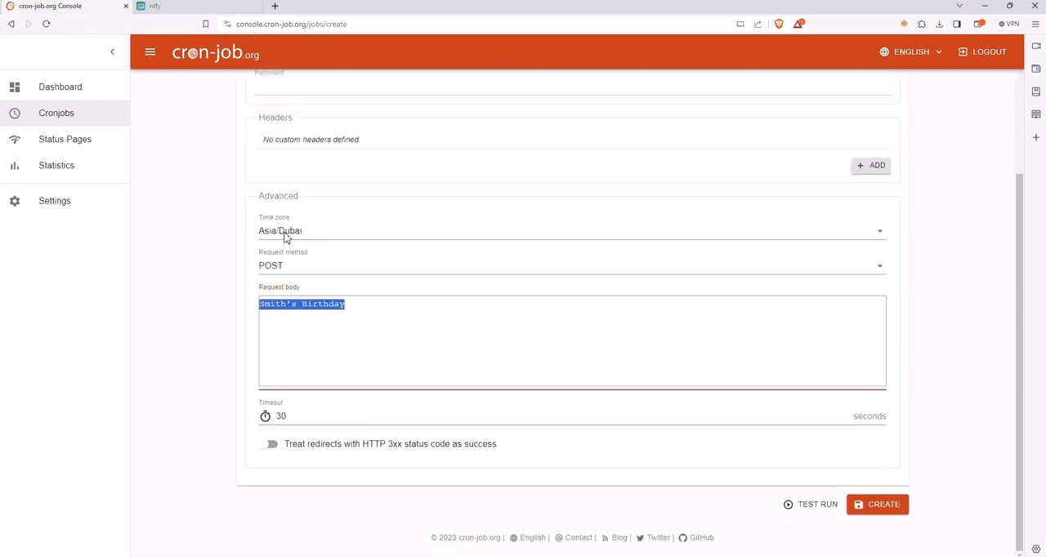
left_click_drag(439, 241, 324, 230)
left_click(463, 249)
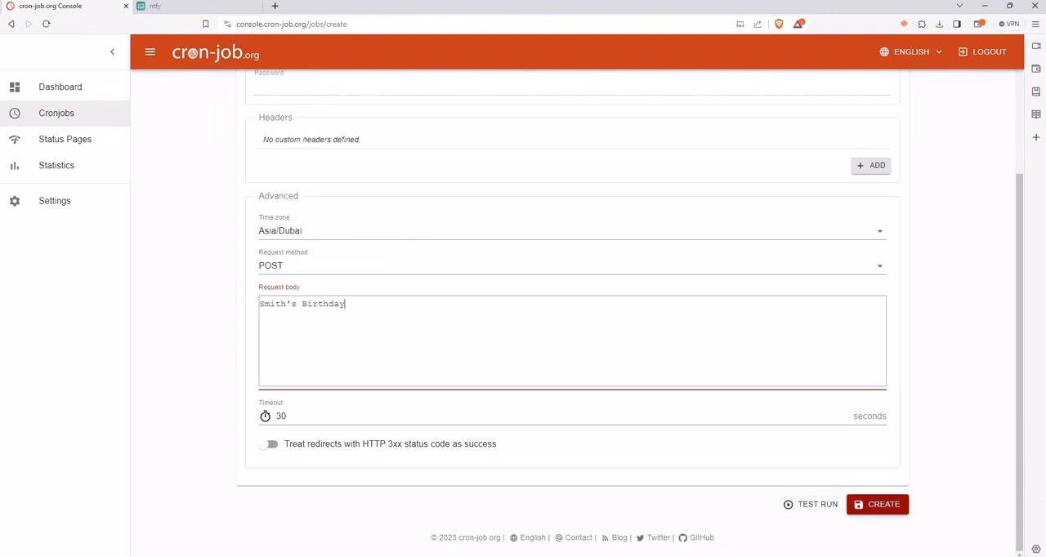
left_click(878, 505)
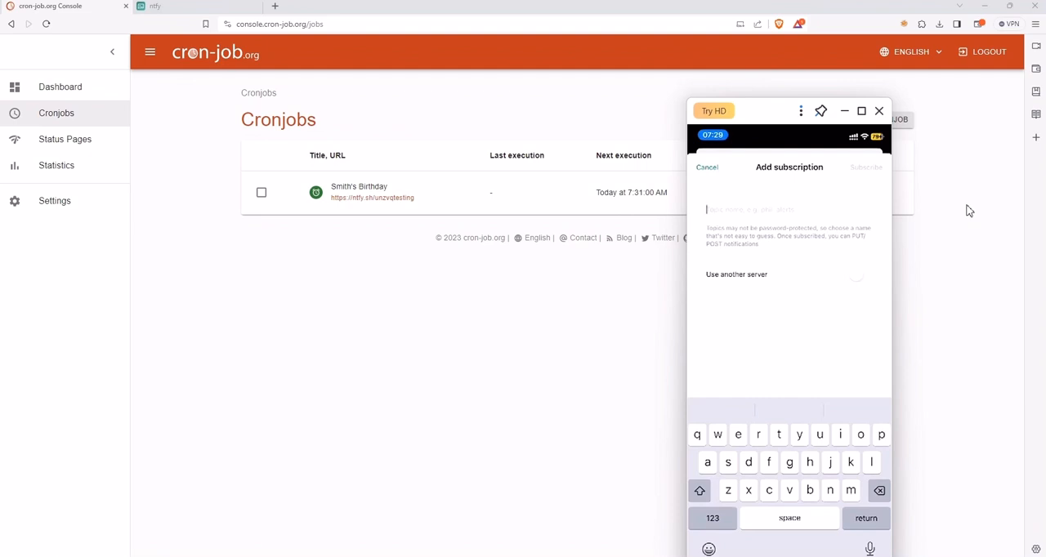
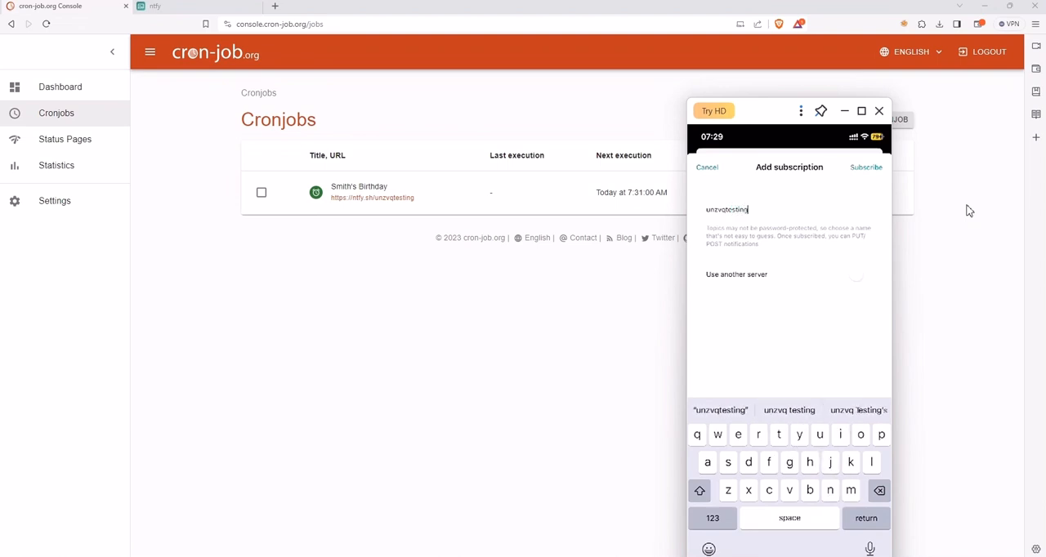